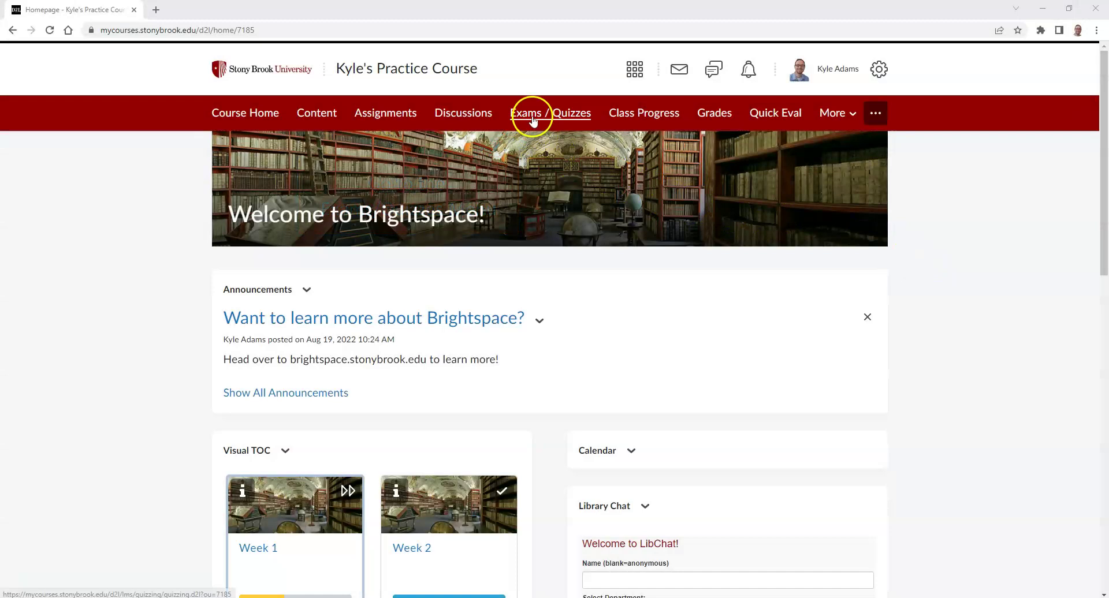
- Go to Exams / Quizzes and open the British Occupation of American Colonies Quiz's actions menu
left_click(528, 113)
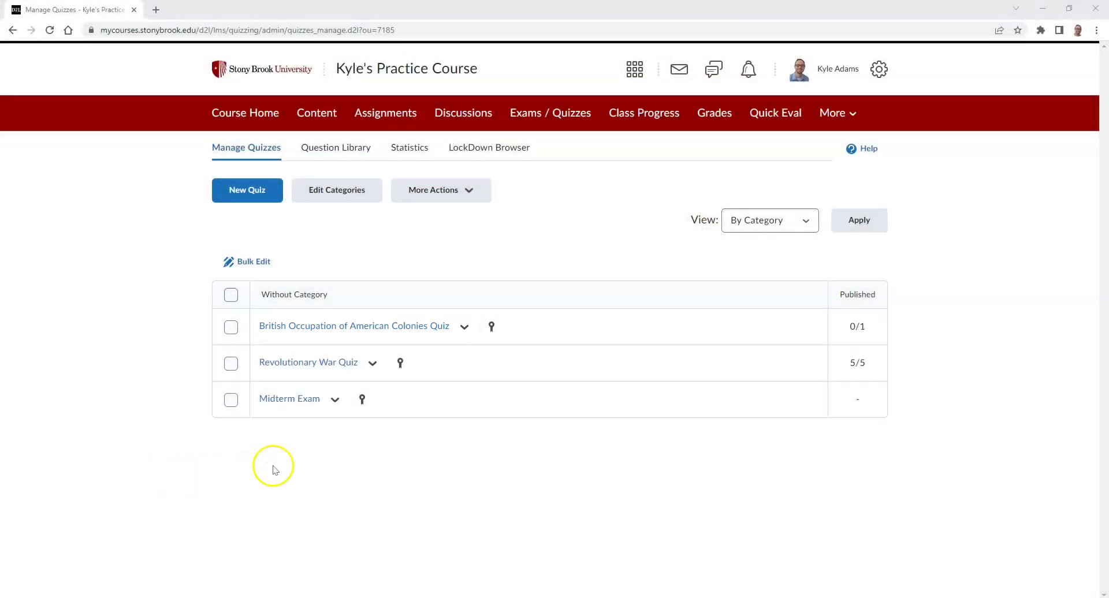
left_click(465, 330)
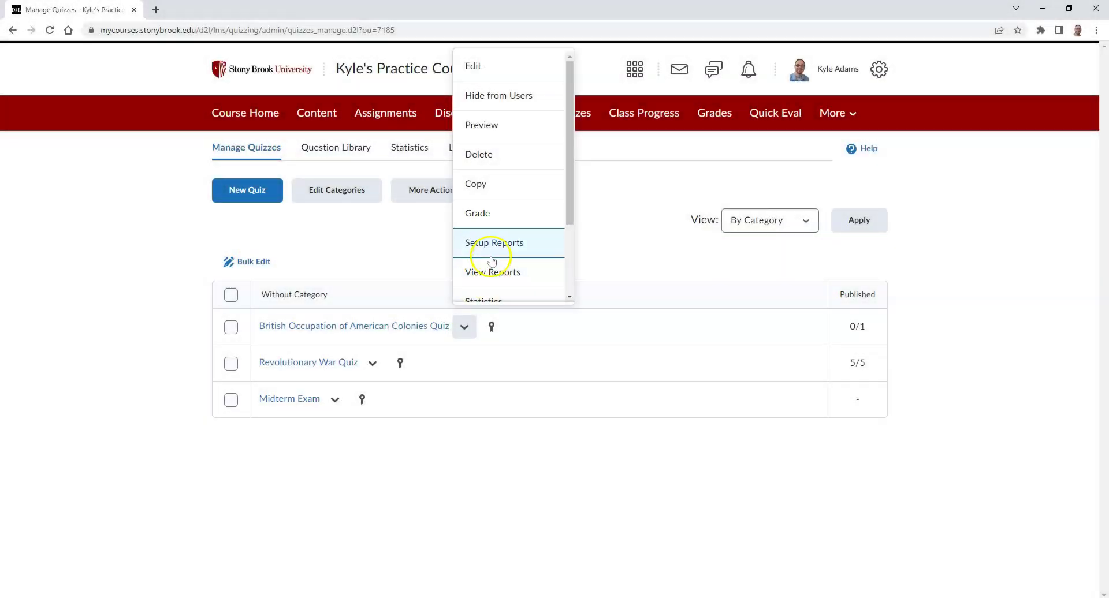
- Choose Grade for the colonies quiz to list its submitted attempts
left_click(501, 217)
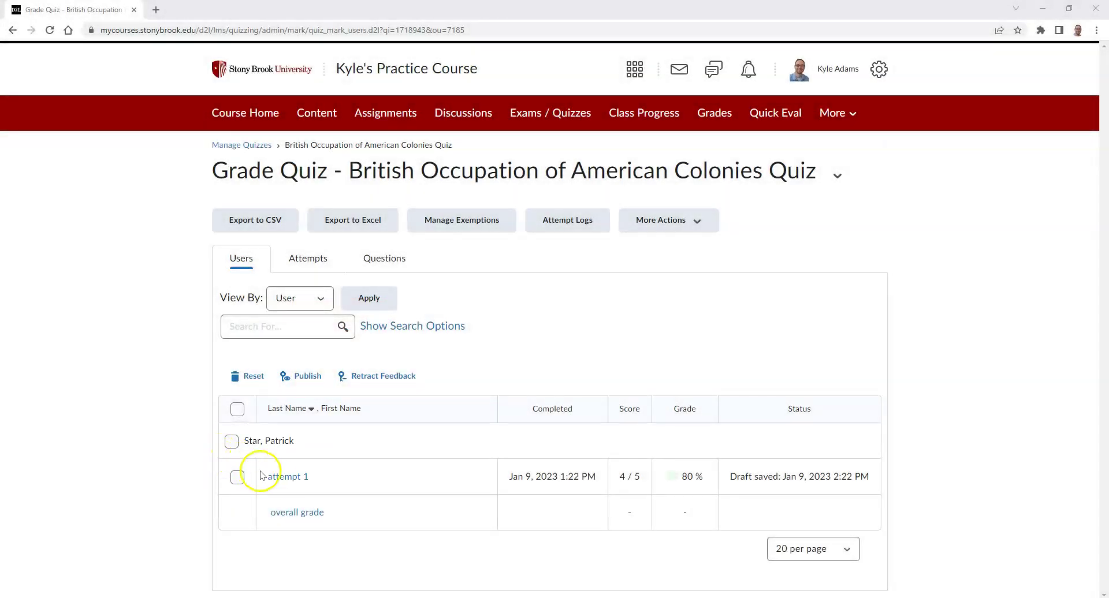
- Open the student's attempt 1 and move past Questions 1–3 to Question 4's written response
left_click(262, 476)
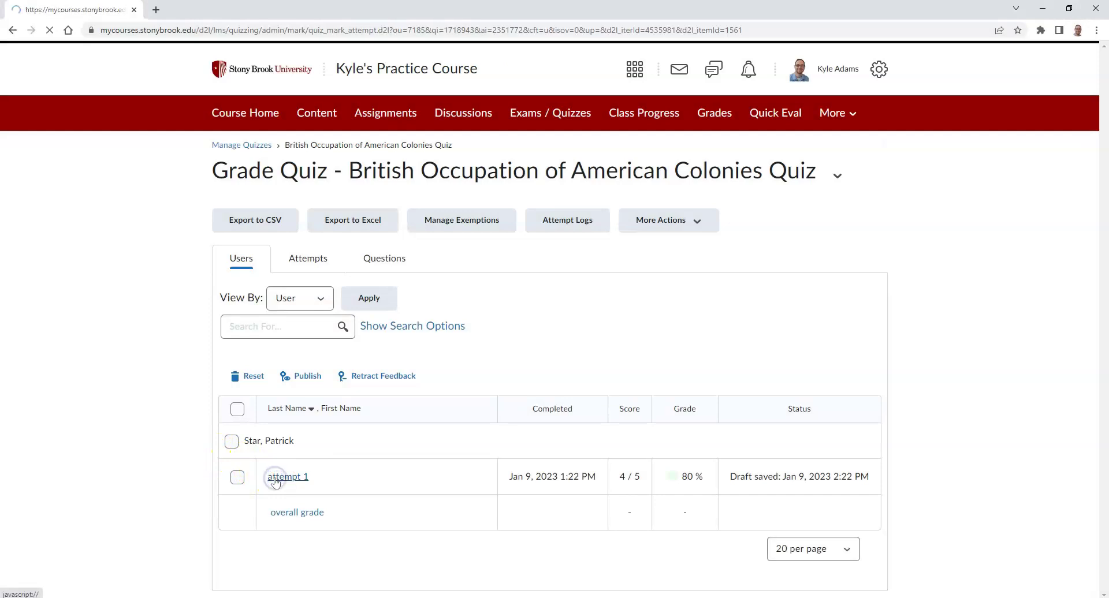
scroll(273, 422, "down", 3)
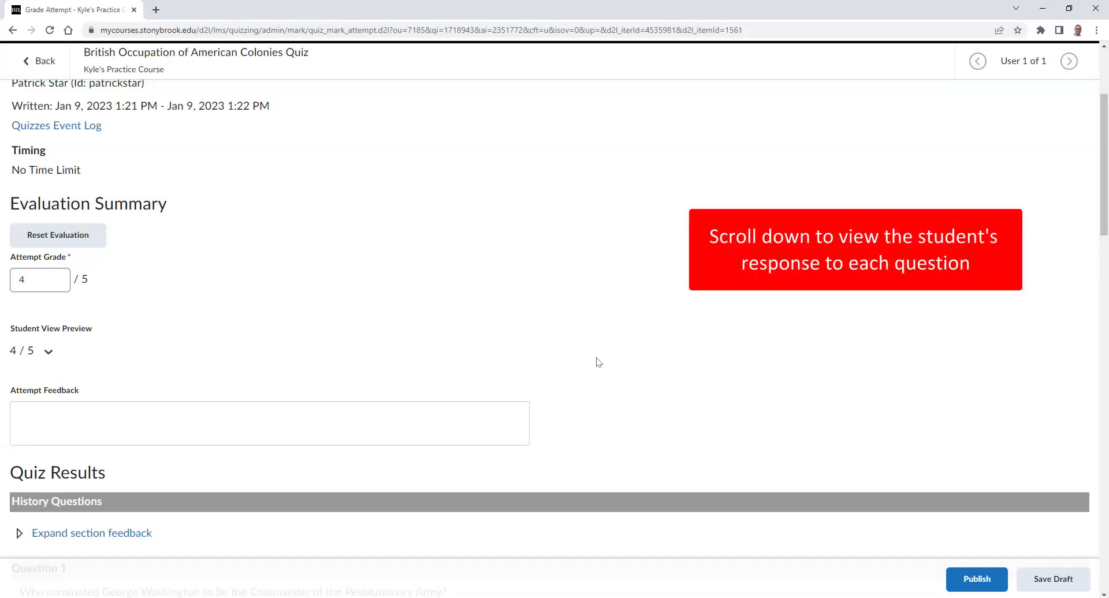
scroll(598, 363, "down", 1)
scroll(598, 362, "down", 6)
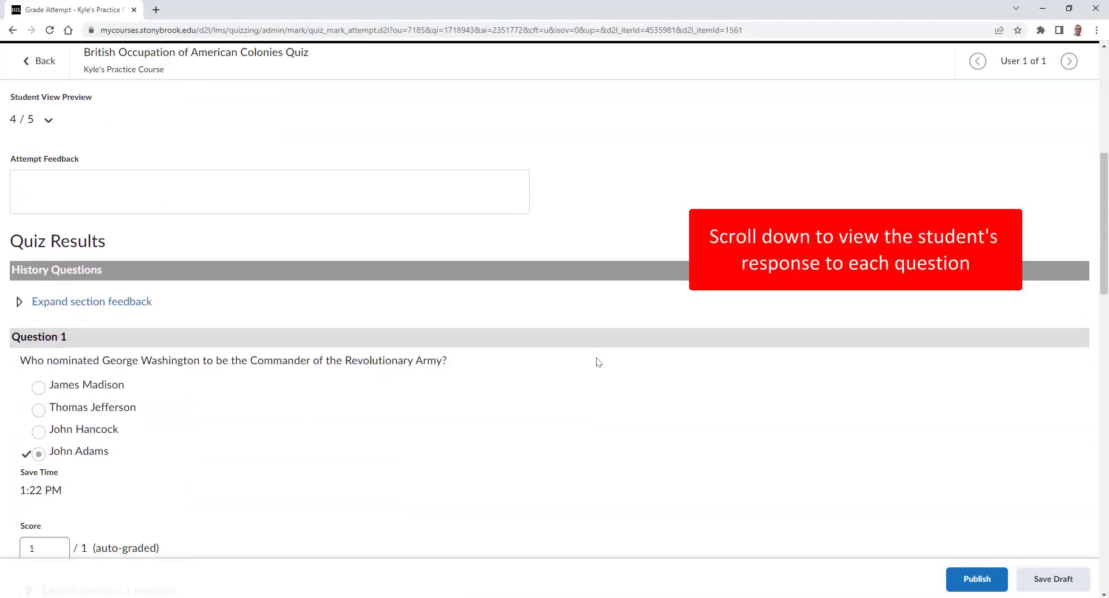
scroll(598, 363, "down", 2)
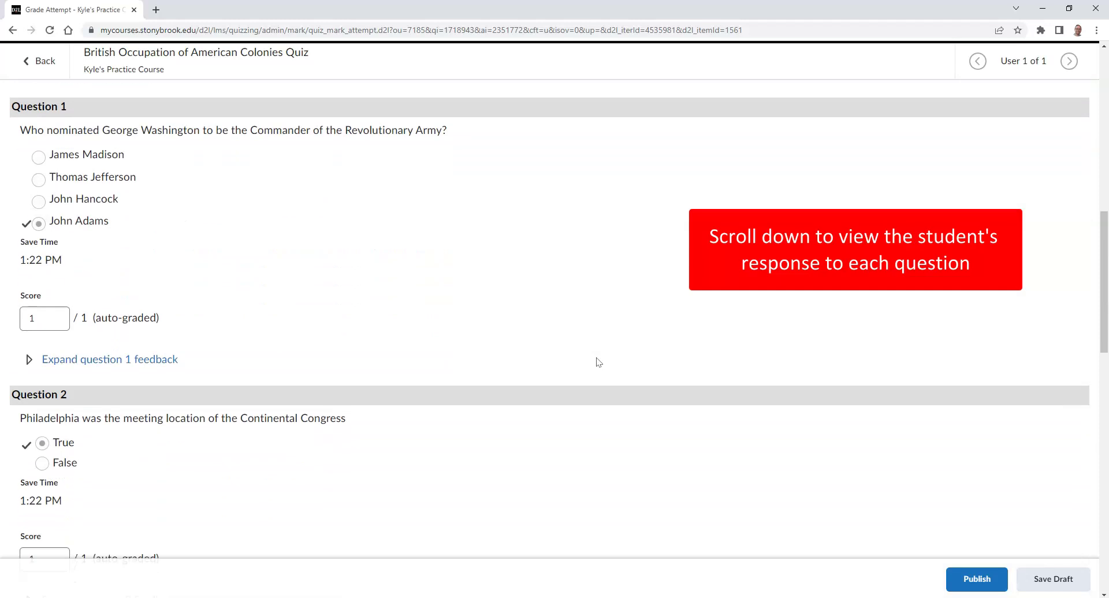
scroll(599, 362, "down", 6)
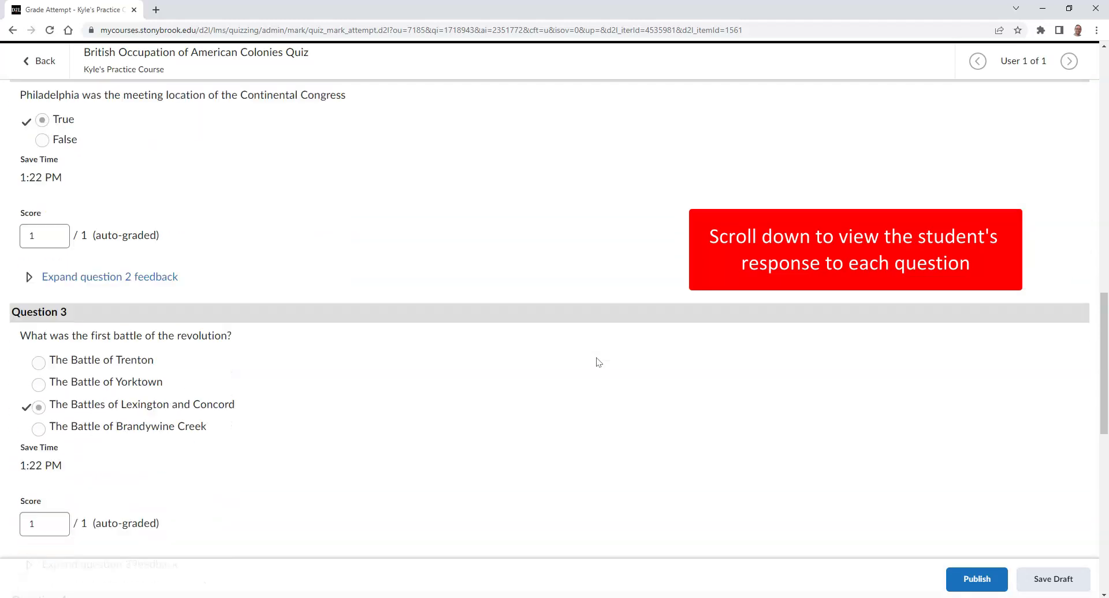
scroll(598, 362, "down", 2)
scroll(598, 362, "down", 4)
- Score Question 4 as 1 out of 1 and expand its feedback area
left_click(615, 384)
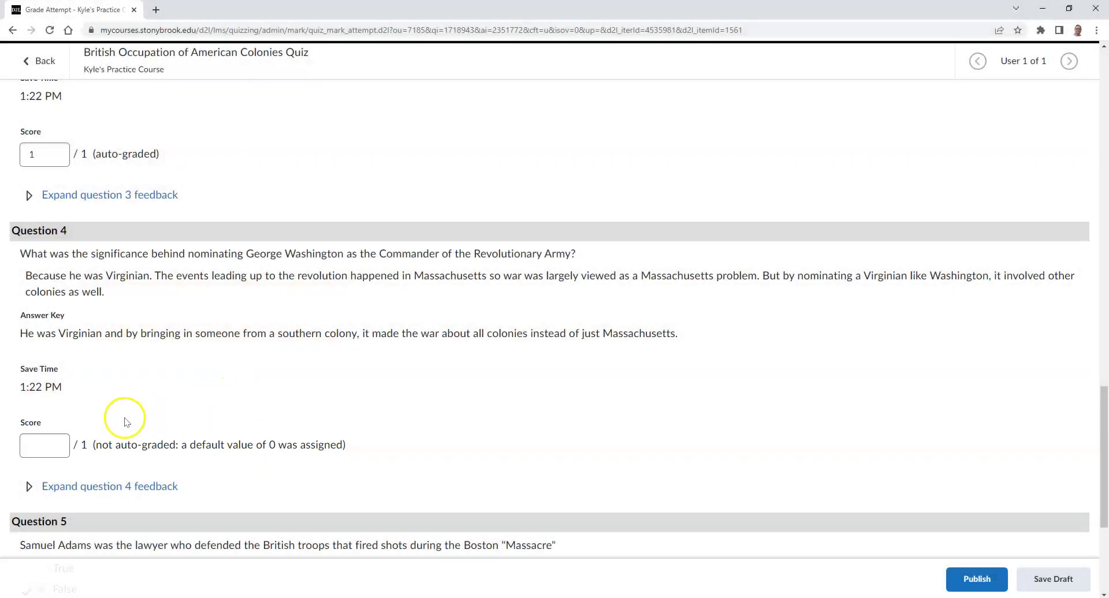
left_click(31, 445)
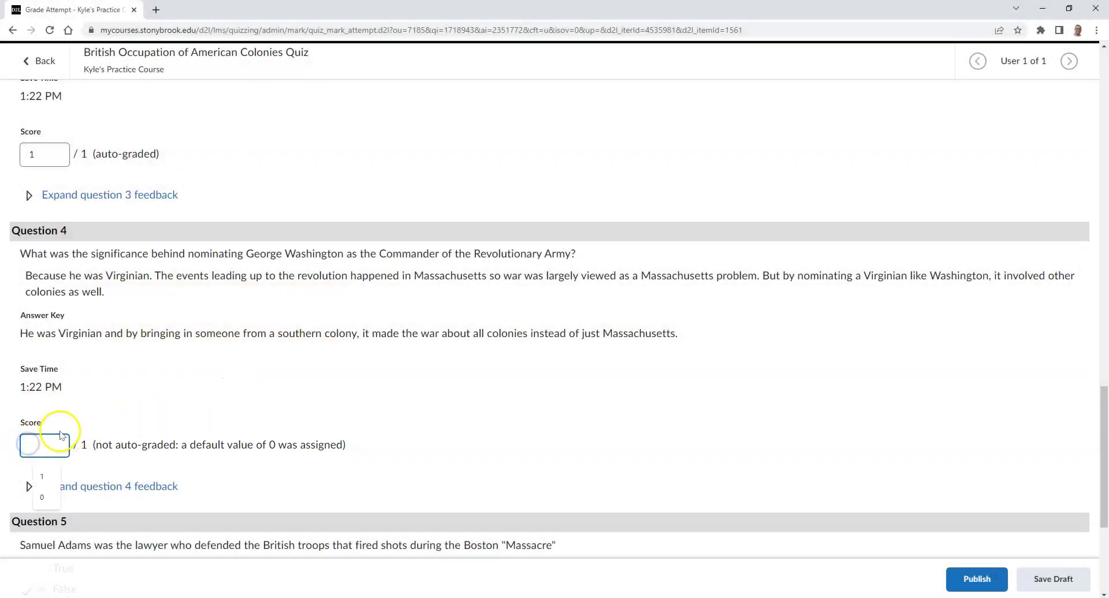
type("1")
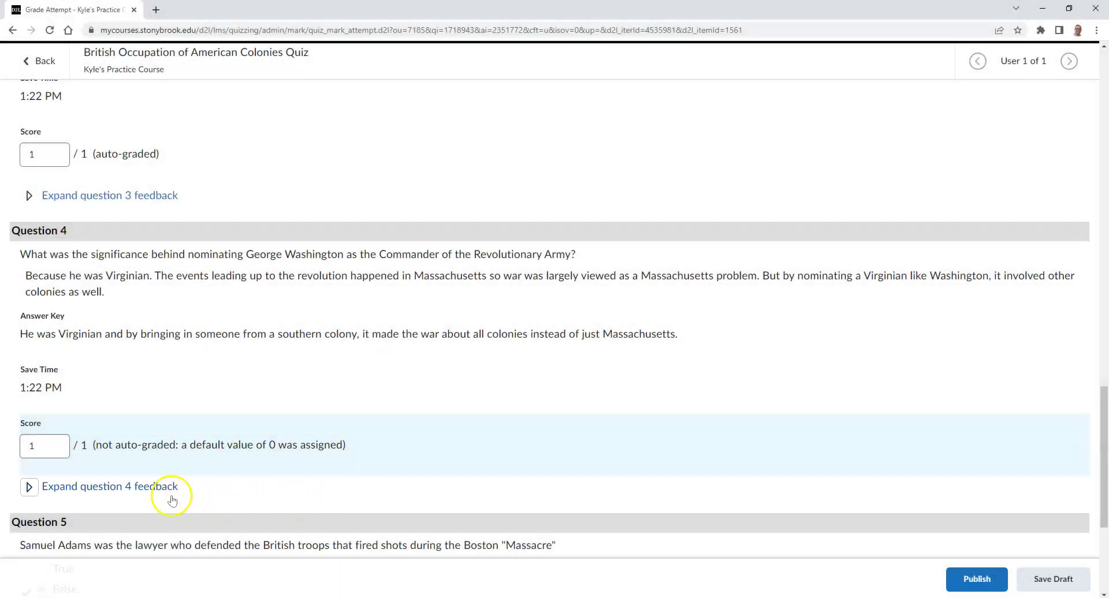
left_click(171, 497)
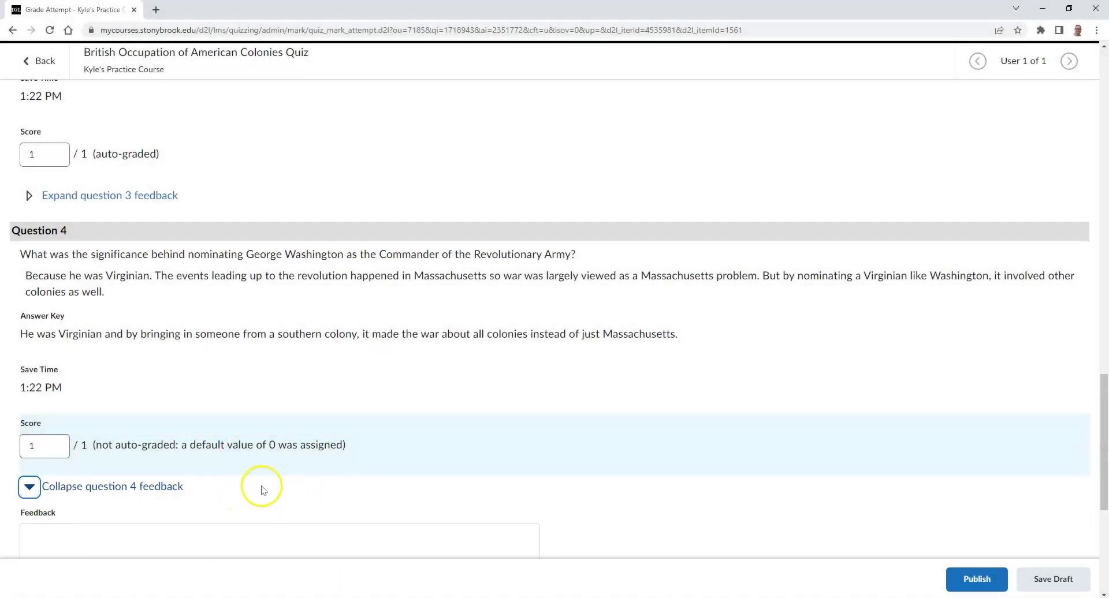
- Write Question 4 feedback addressing the student by name and calling it a great answer
scroll(467, 397, "down", 1)
scroll(491, 381, "down", 1)
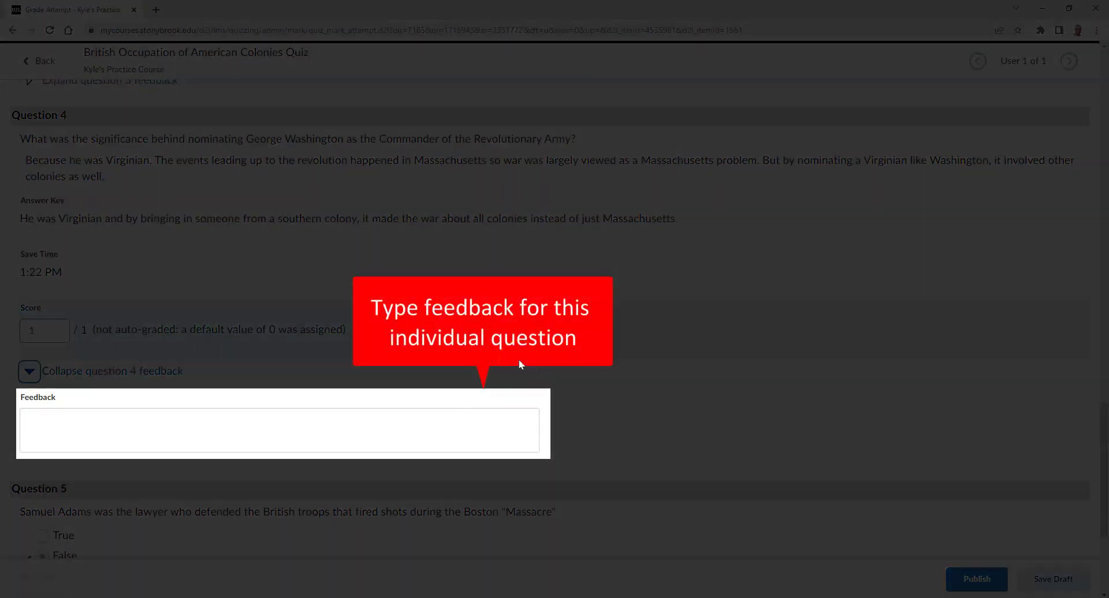
left_click(445, 394)
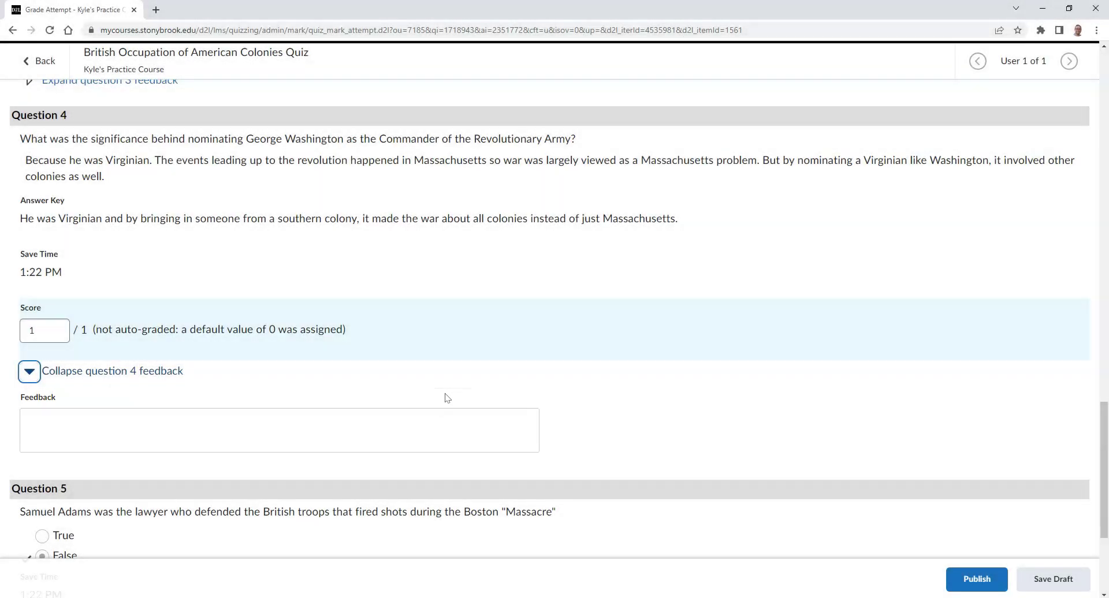
left_click(325, 440)
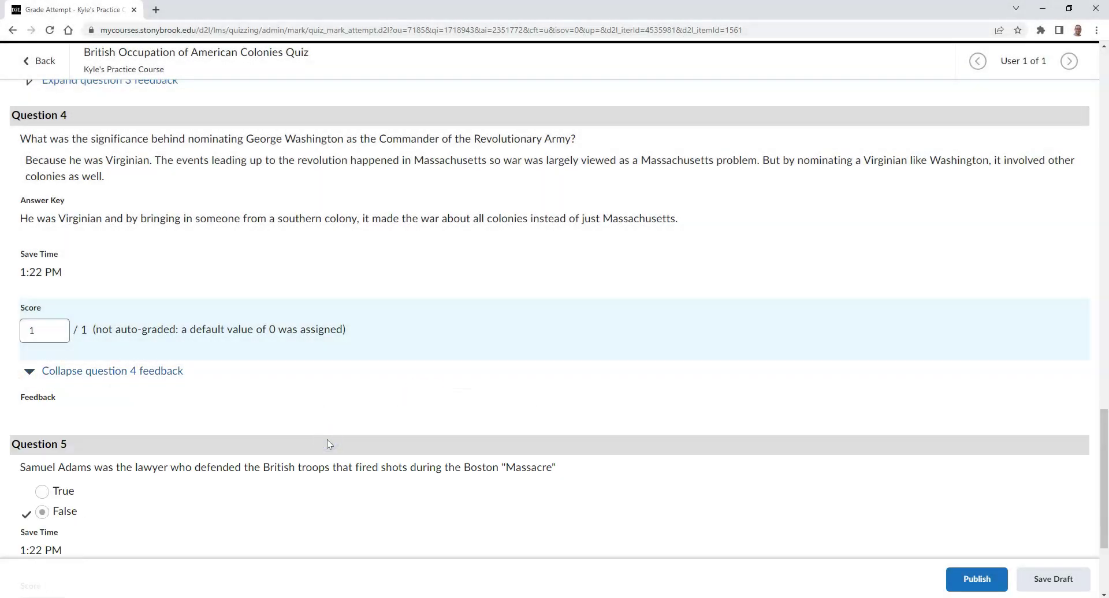
type("Great job Peter!")
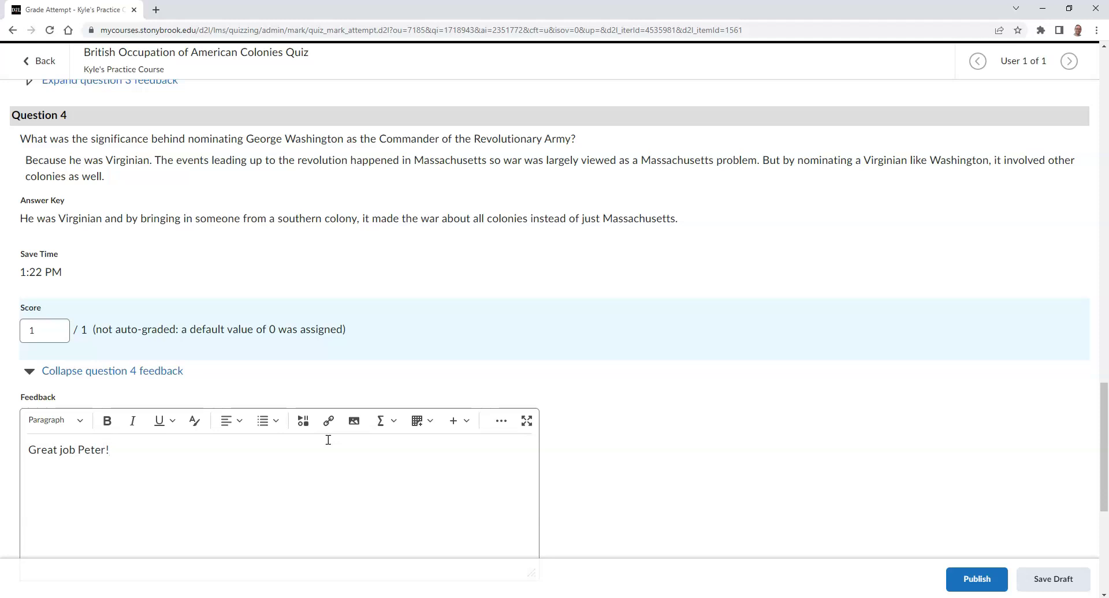
type(" That is a great answer.")
left_click(632, 462)
scroll(641, 448, "down", 2)
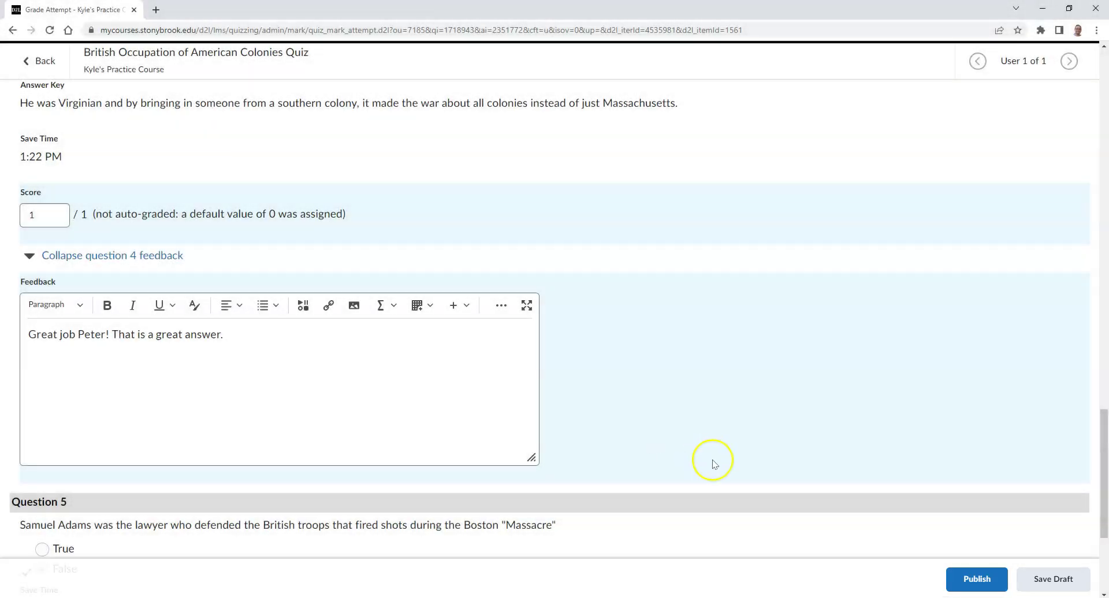
- Publish the graded attempt, then choose Edit from the colonies quiz's actions on Manage Quizzes
left_click(954, 586)
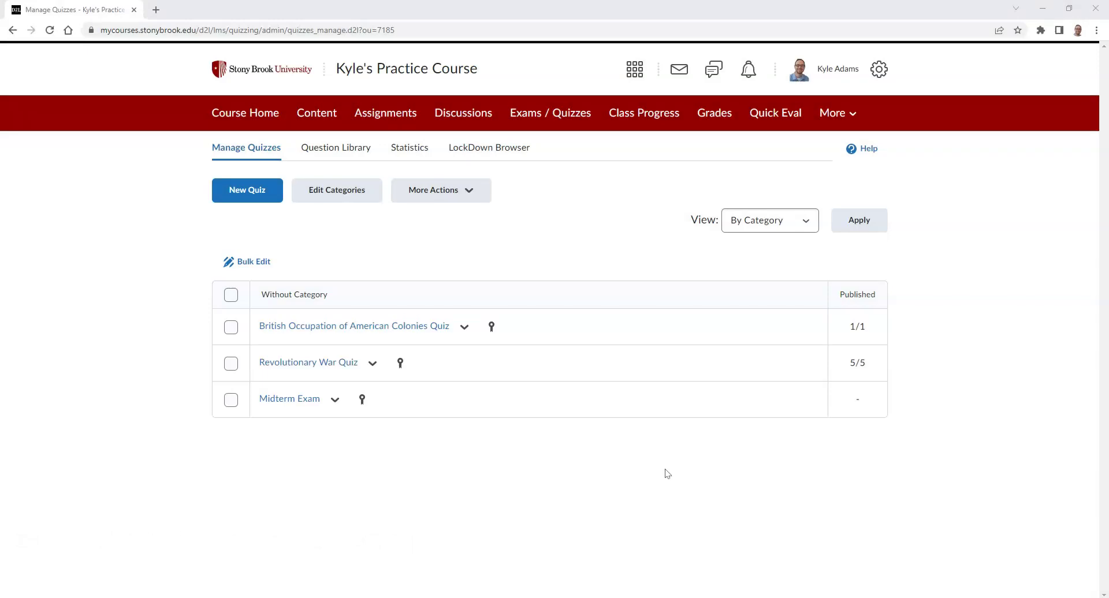
left_click(664, 468)
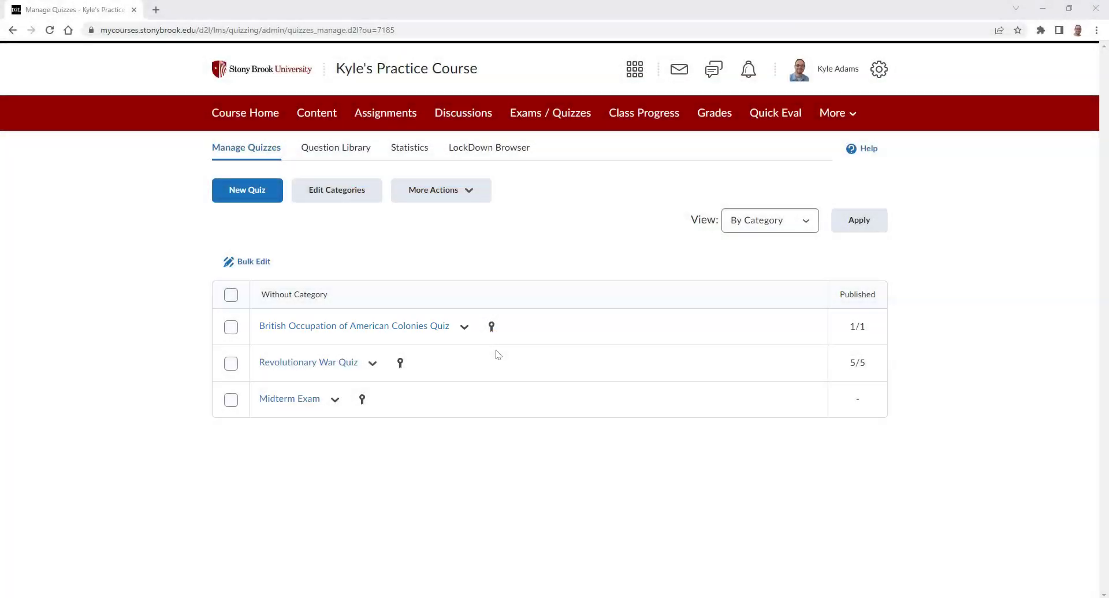
left_click(462, 327)
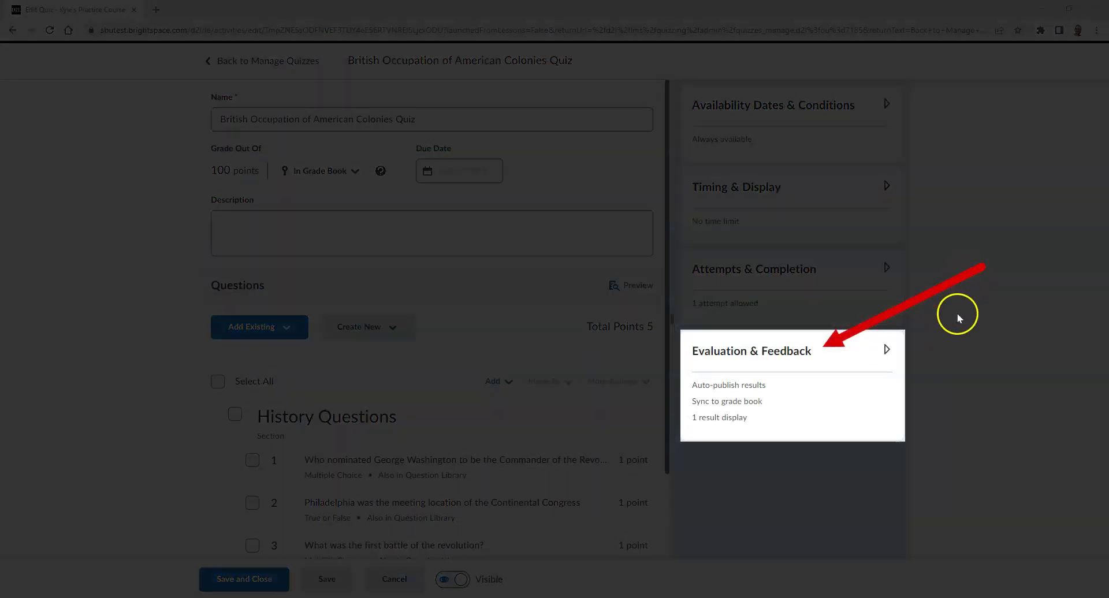
- Under Evaluation & Feedback, set the display to 'Incorrect questions only, with correct answers'
left_click(843, 362)
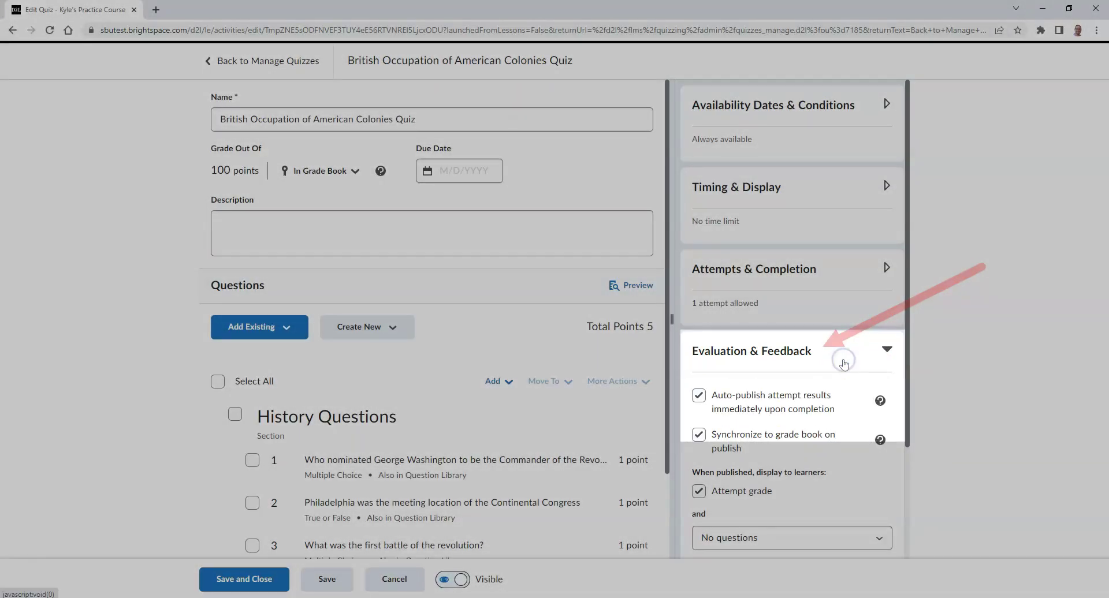
scroll(846, 370, "down", 2)
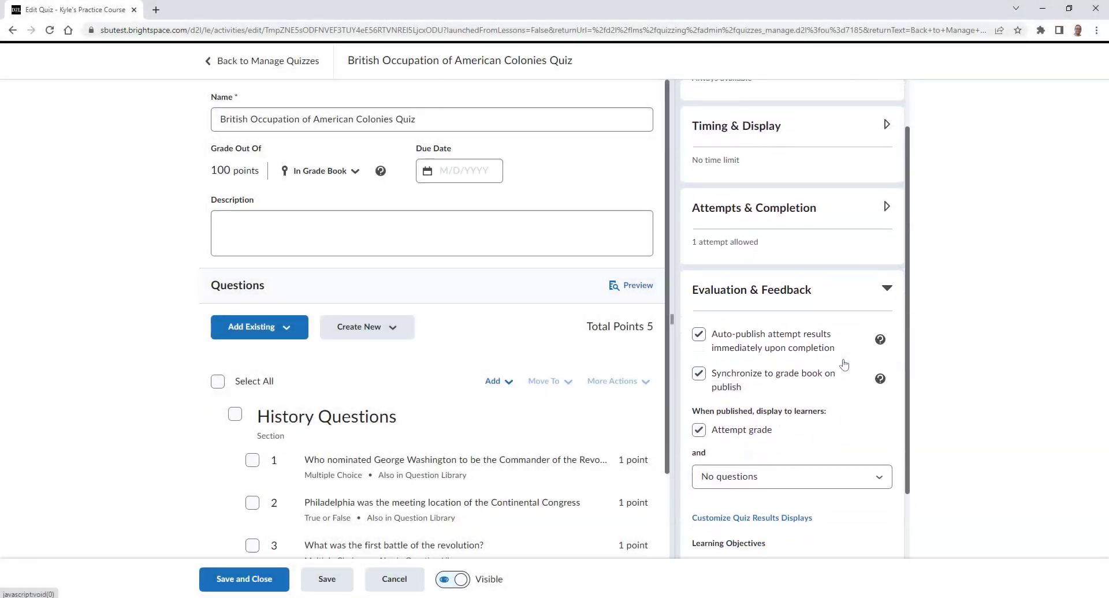
left_click(854, 388)
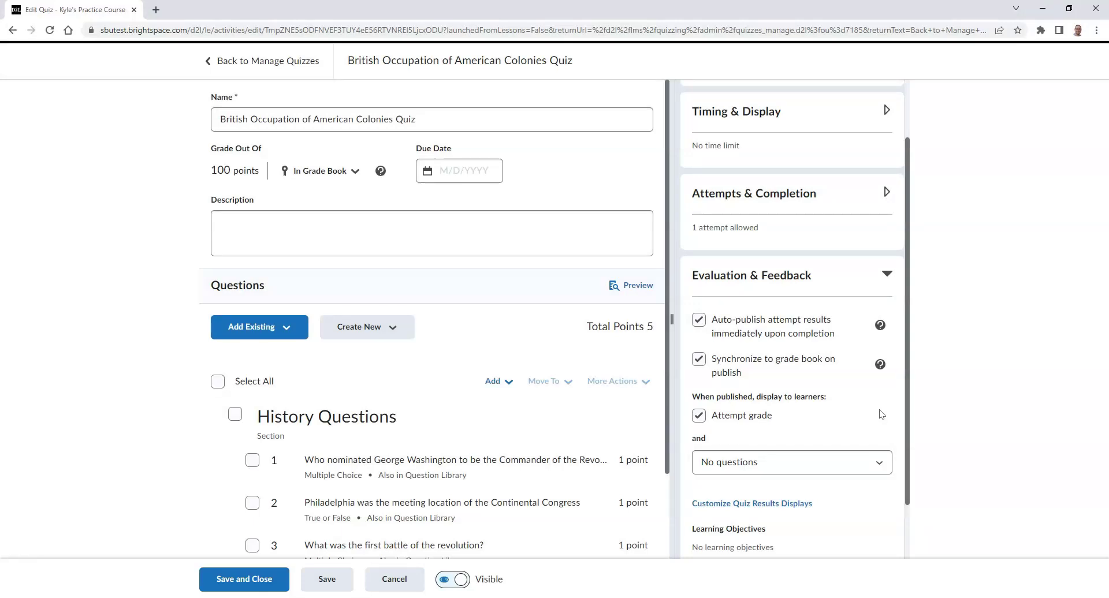
left_click(878, 462)
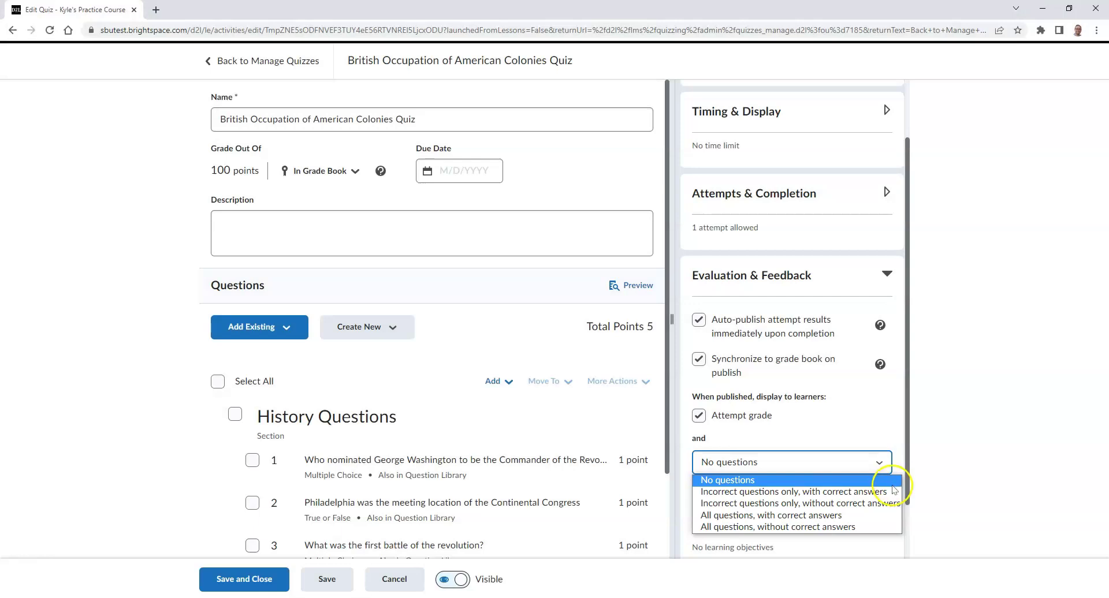
left_click(887, 492)
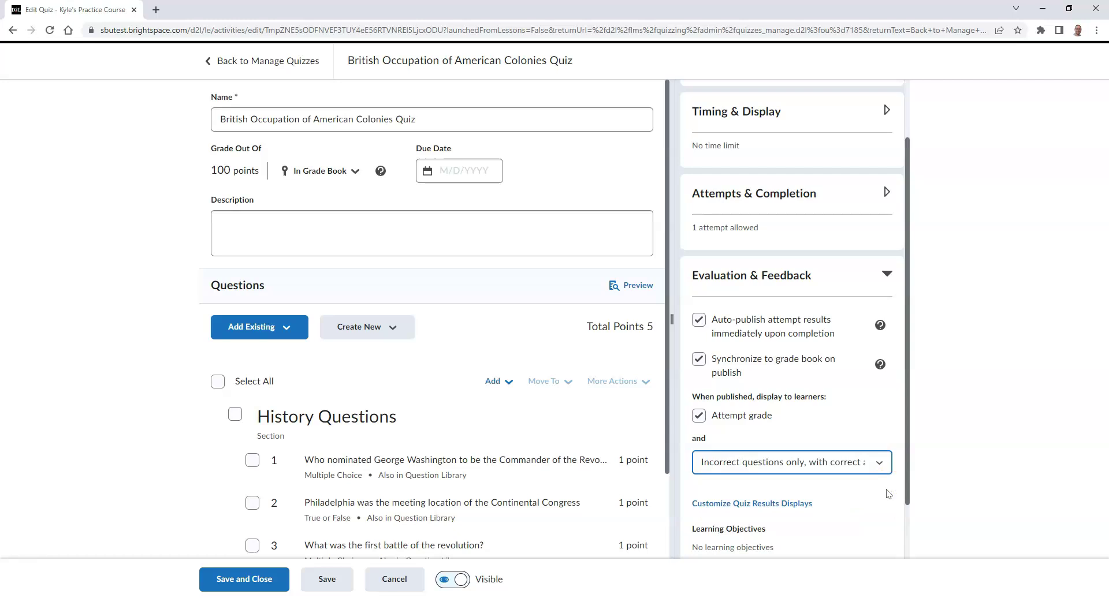